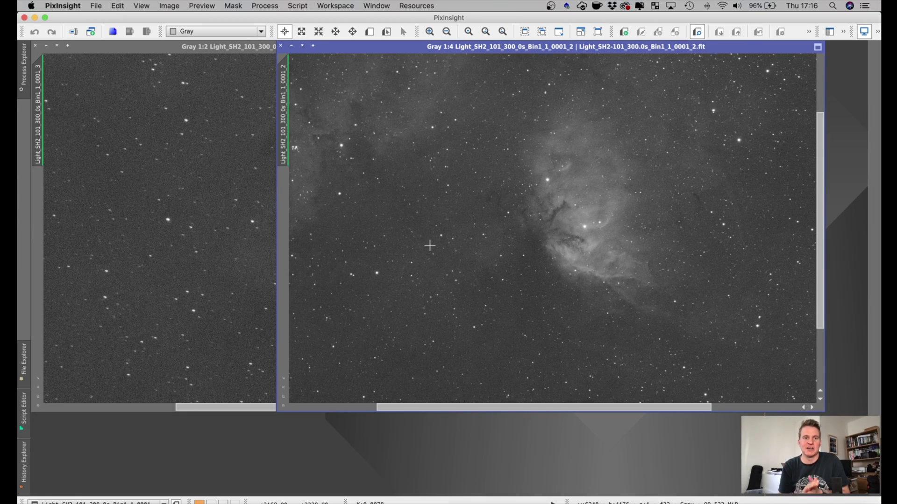
# - Alternate between the Sh2-101 star-field and nebula sub-frames to compare their close-up detail
pyautogui.click(194, 223)
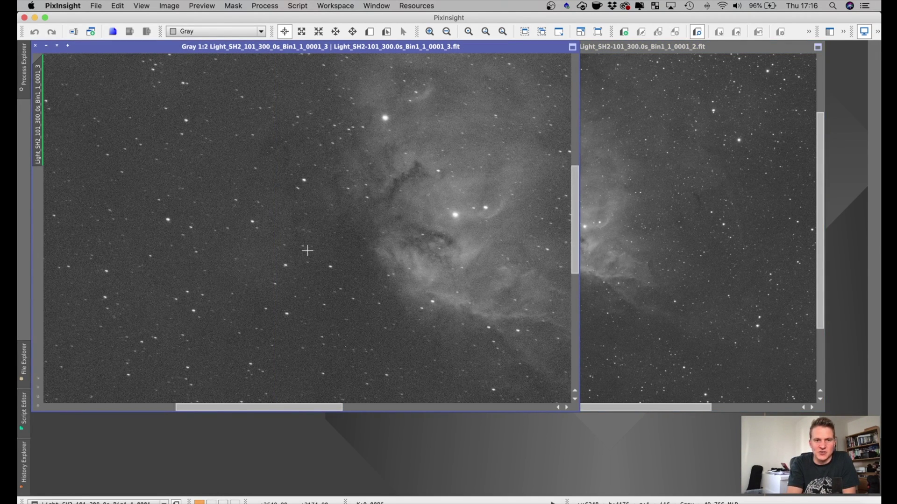
pyautogui.scroll(1, 308, 250)
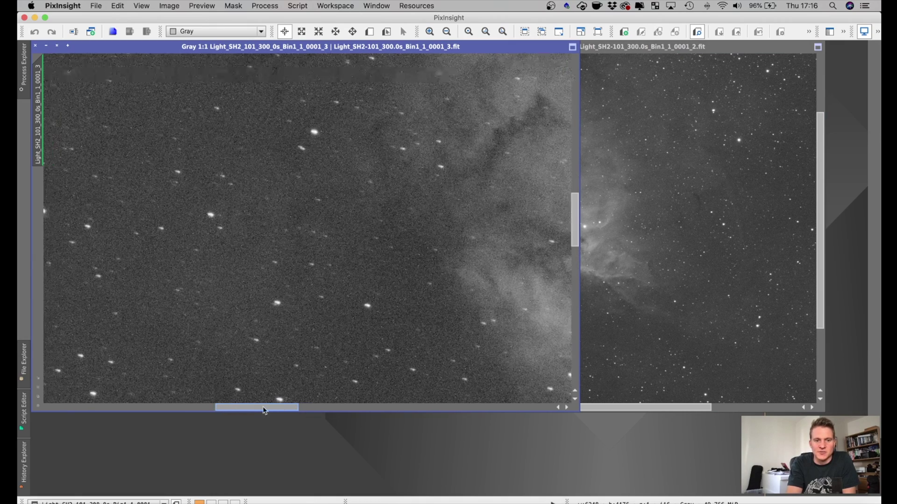
pyautogui.moveTo(270, 406); pyautogui.dragTo(248, 407)
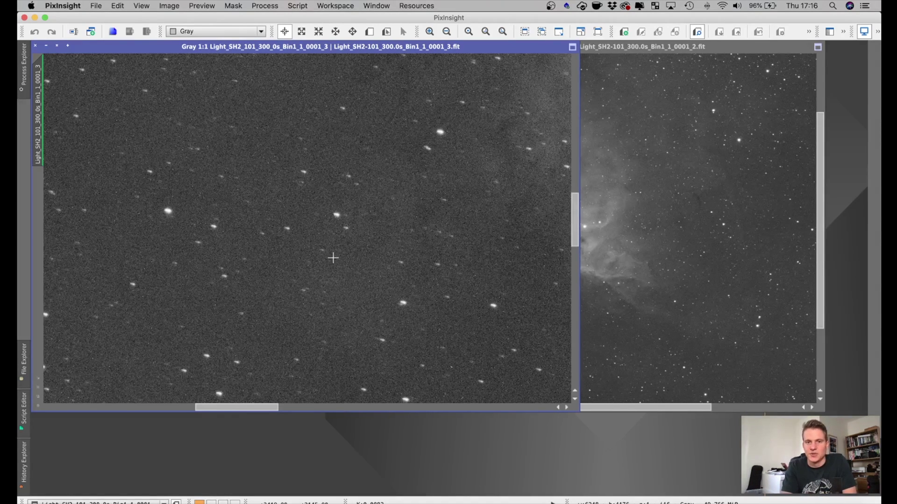
pyautogui.click(738, 195)
pyautogui.scroll(1, 532, 239)
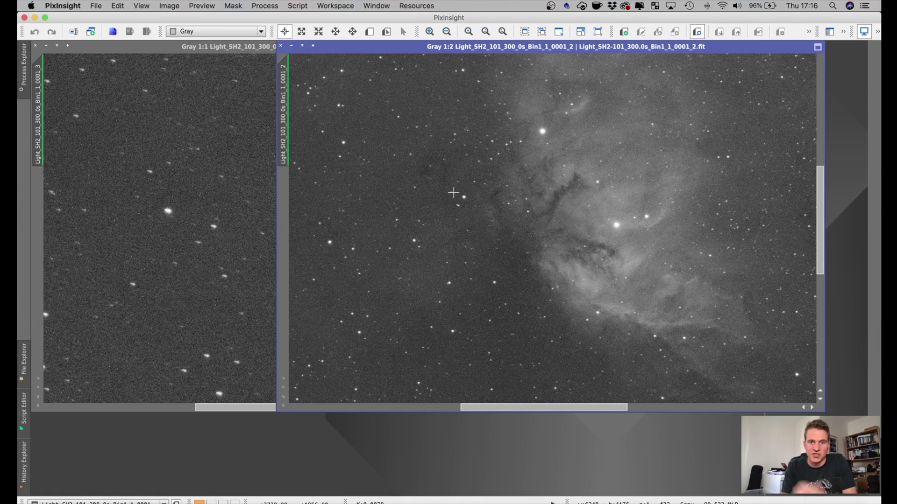
pyautogui.click(187, 204)
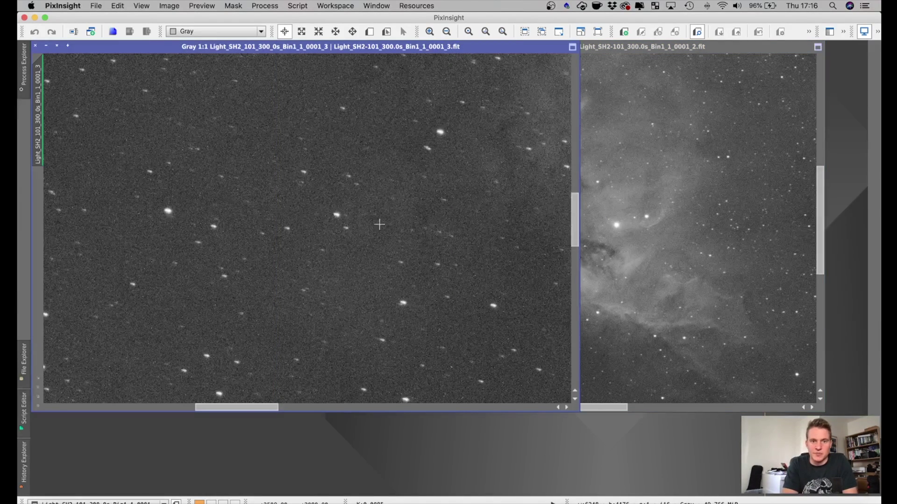
# - Bring the nebula sub-frame forward before closing the sub-frames to reveal the icon workspace
pyautogui.click(699, 233)
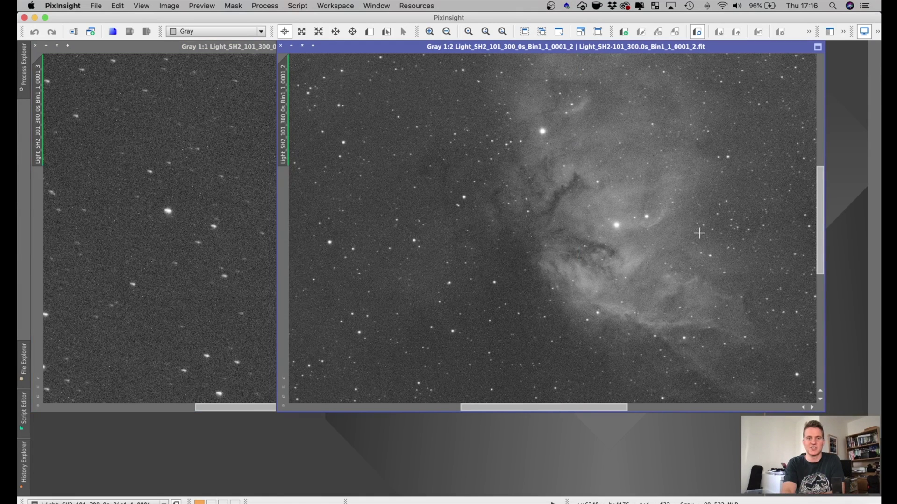
pyautogui.scroll(-1, 699, 233)
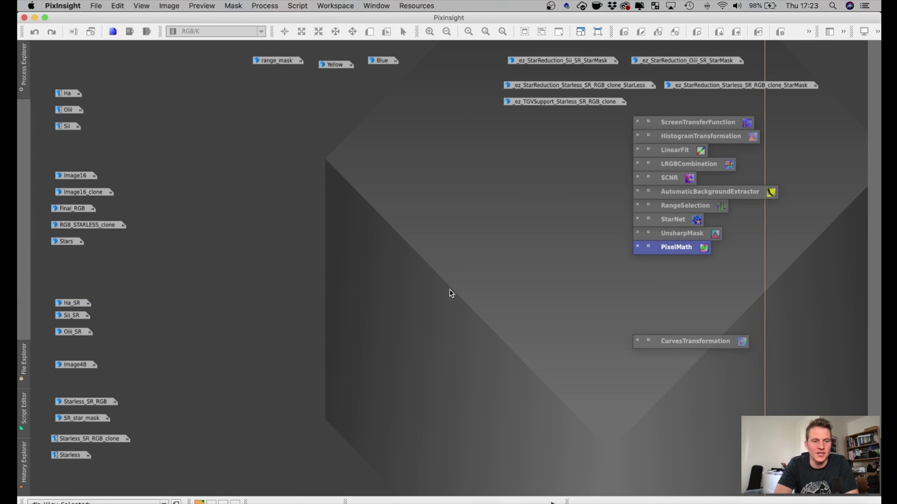
# - View the Ha_SR stack and point out the EZ Processing Suite scripts without running any
pyautogui.doubleClick(71, 305)
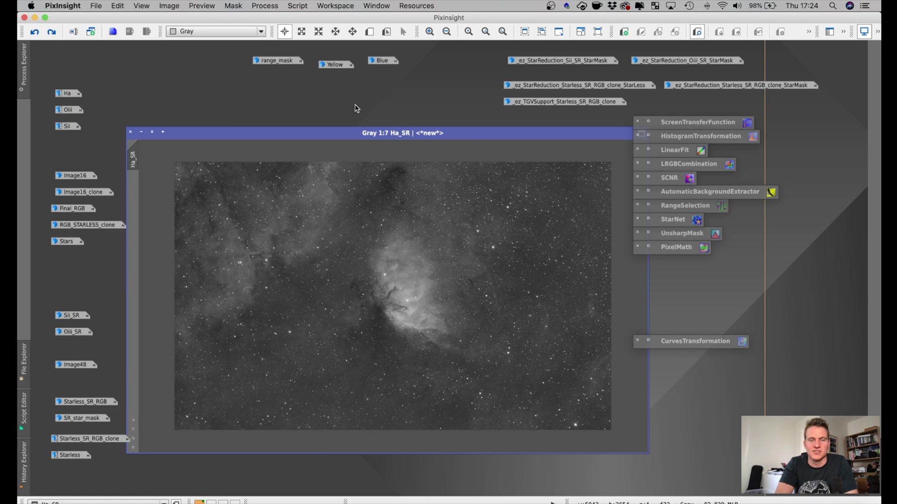
pyautogui.click(297, 6)
pyautogui.moveTo(326, 56)
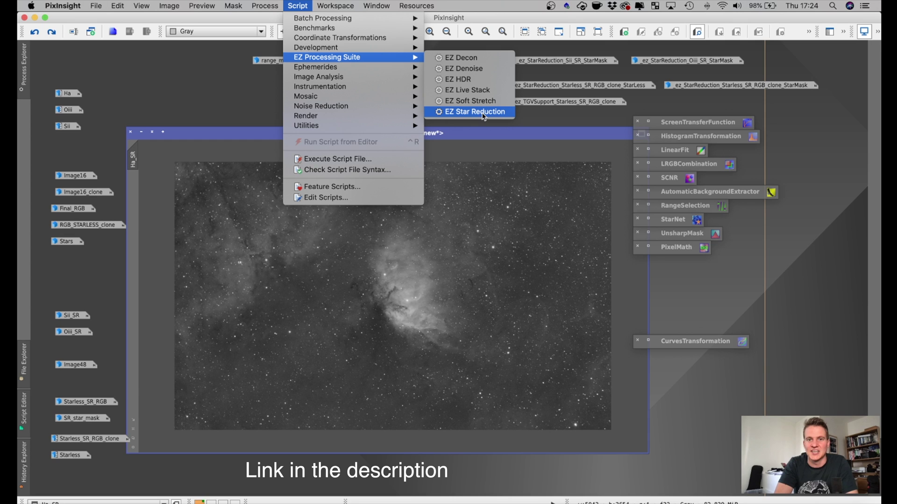
pyautogui.click(551, 113)
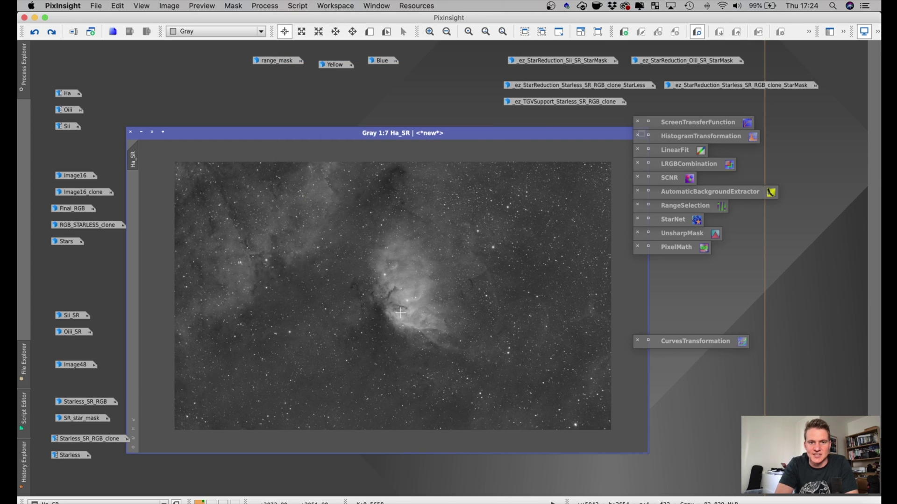
# - Iconize Ha_SR, view Sii_SR and Oiii_SR in turn, and iconize each again
pyautogui.click(141, 131)
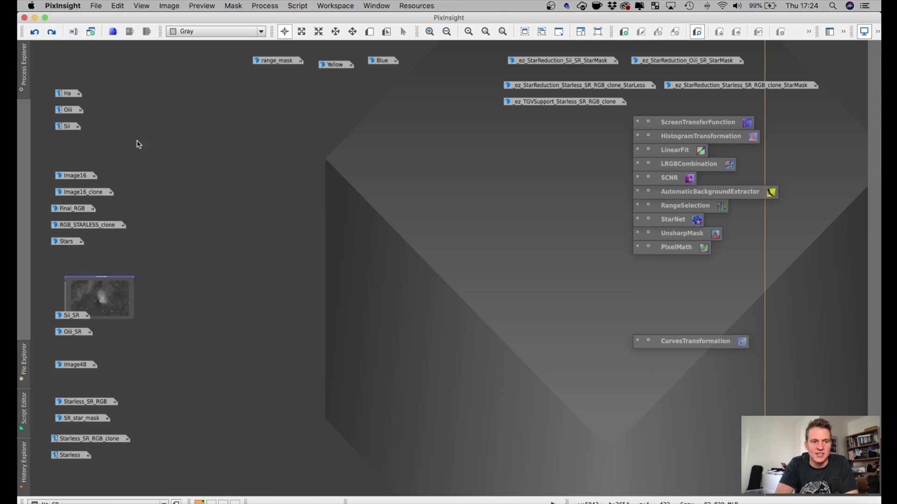
pyautogui.doubleClick(70, 315)
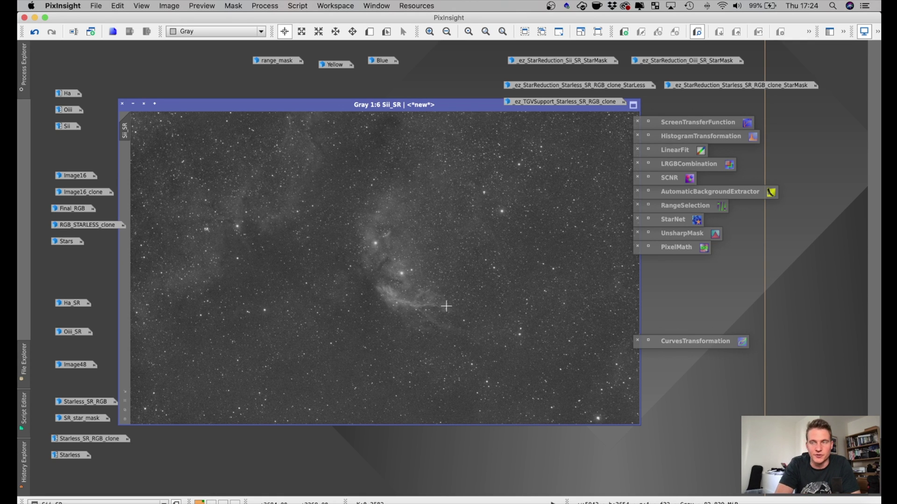
pyautogui.click(134, 105)
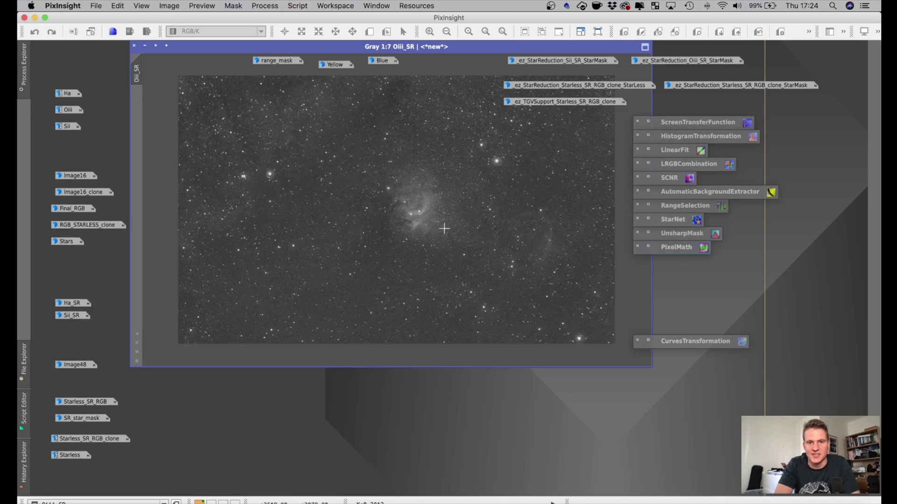
pyautogui.moveTo(451, 50); pyautogui.dragTo(444, 110)
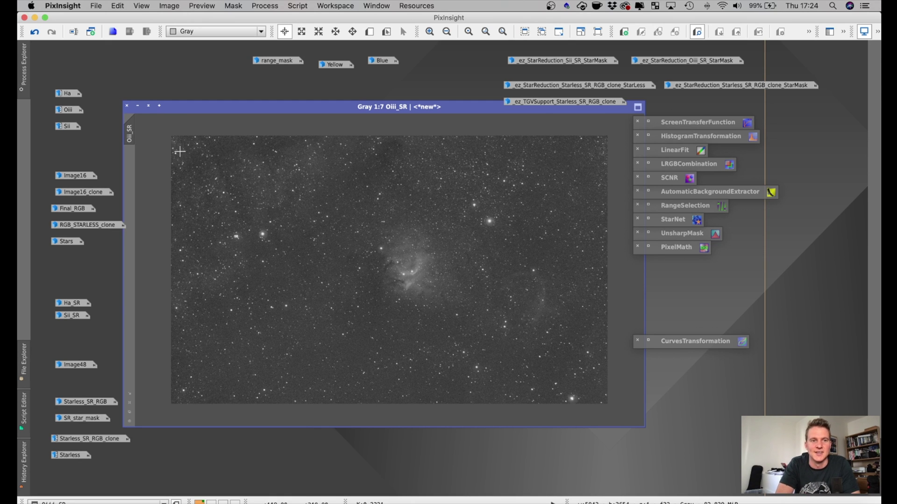
pyautogui.click(138, 107)
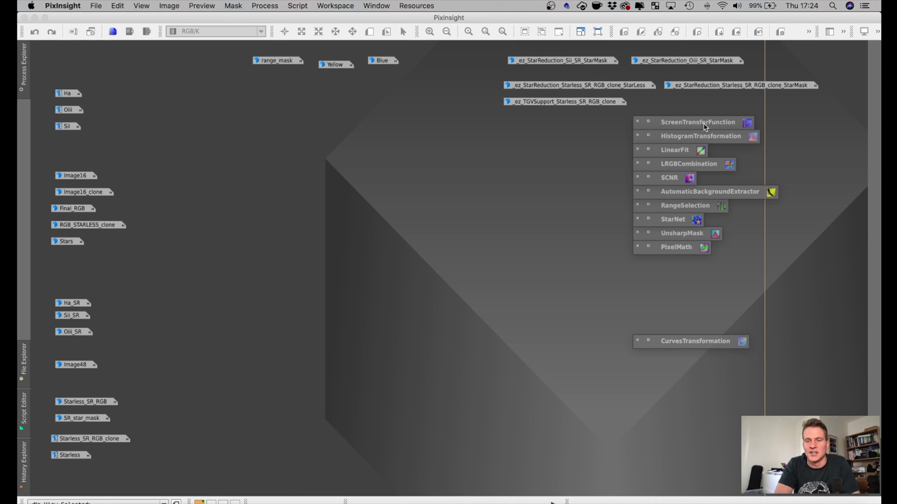
# - Review the saved ScreenTransferFunction, HistogramTransformation, LinearFit and LRGBCombination process icons
pyautogui.click(680, 125)
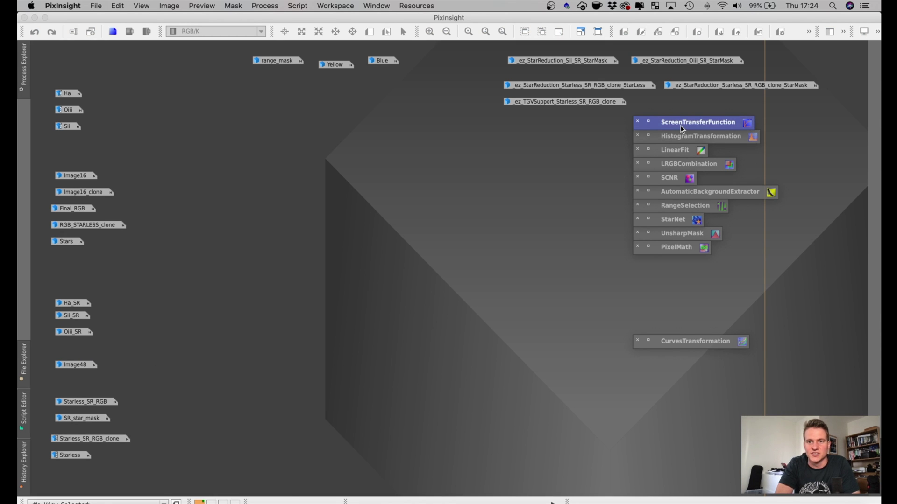
pyautogui.click(683, 138)
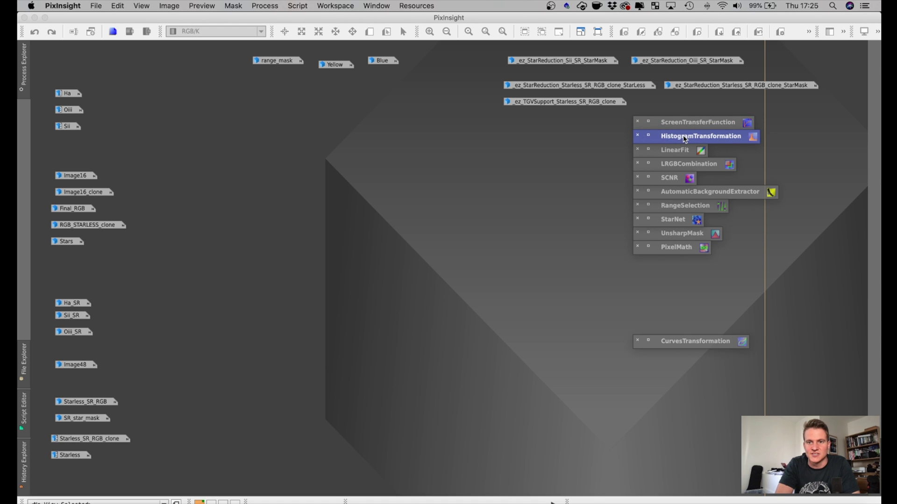
pyautogui.doubleClick(673, 152)
pyautogui.moveTo(424, 201); pyautogui.dragTo(410, 210)
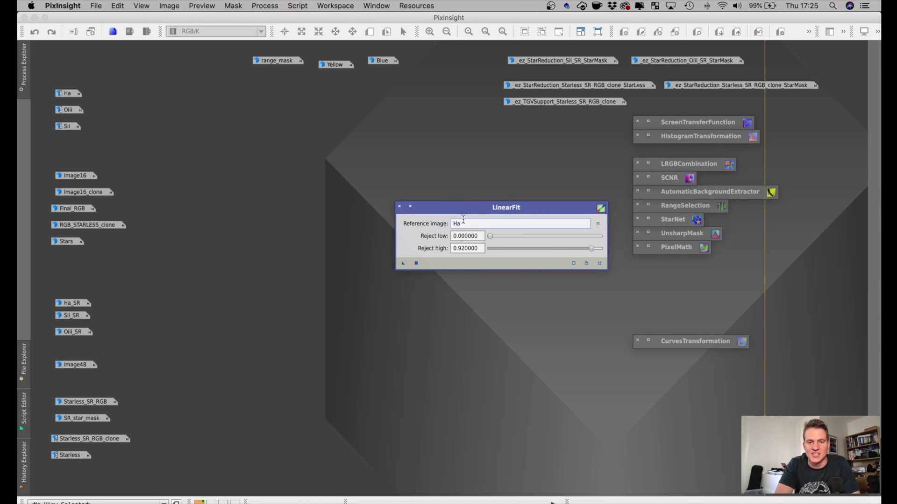
pyautogui.click(410, 209)
pyautogui.doubleClick(669, 165)
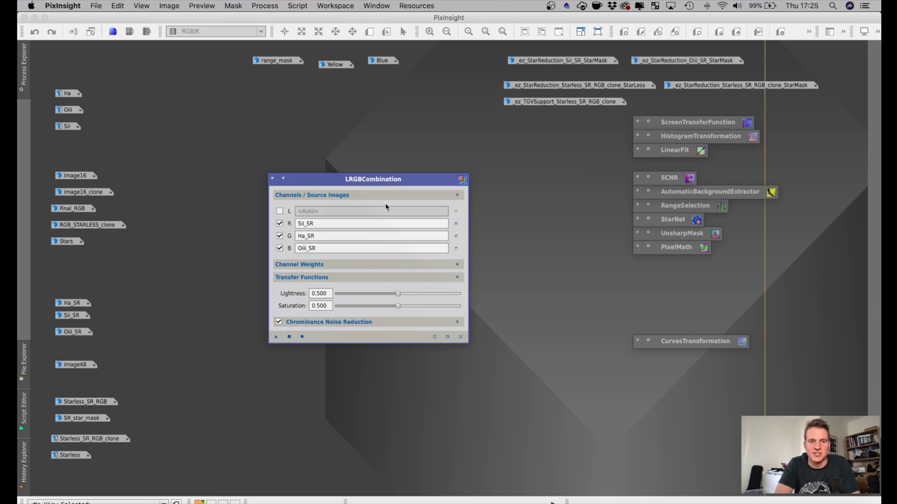
pyautogui.click(282, 179)
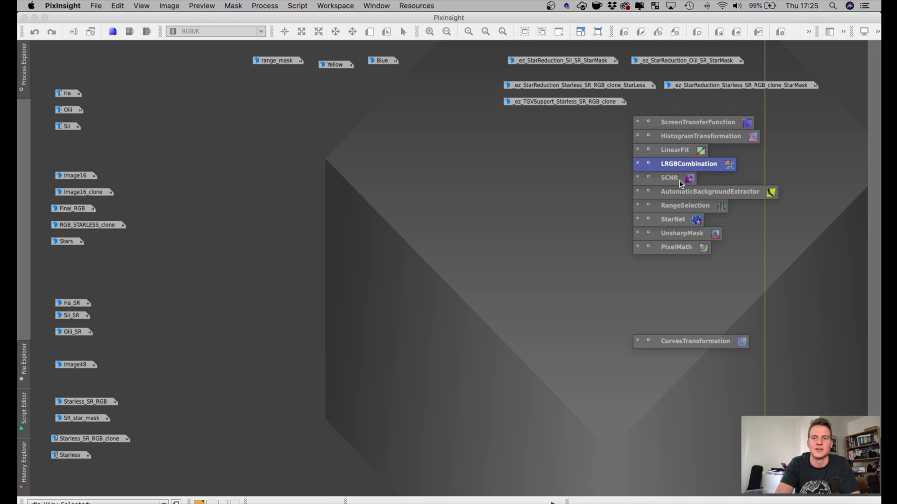
# - Review the saved SCNR, AutomaticBackgroundExtractor and StarNet settings, closing each again
pyautogui.doubleClick(679, 180)
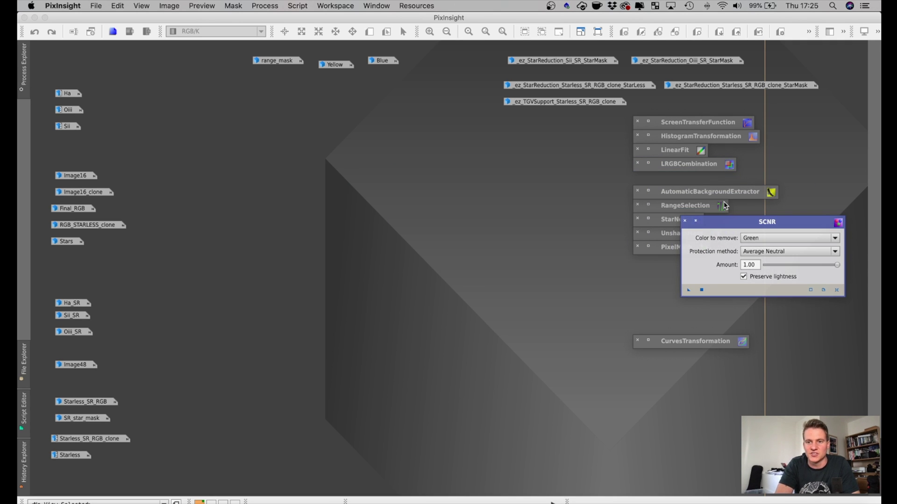
pyautogui.moveTo(697, 223); pyautogui.dragTo(520, 225)
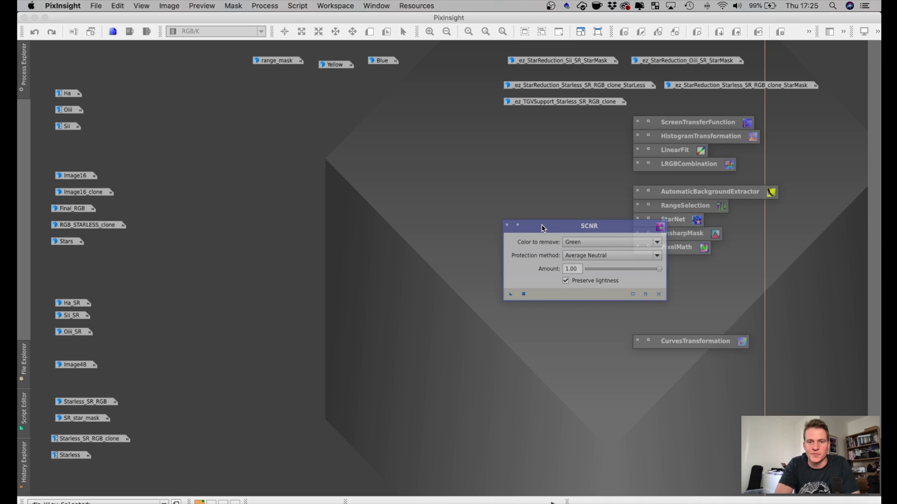
pyautogui.click(519, 226)
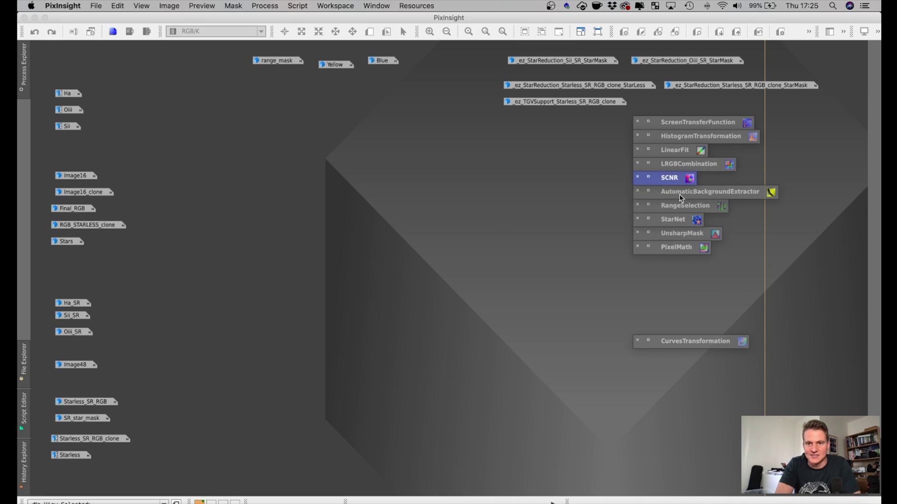
pyautogui.doubleClick(671, 193)
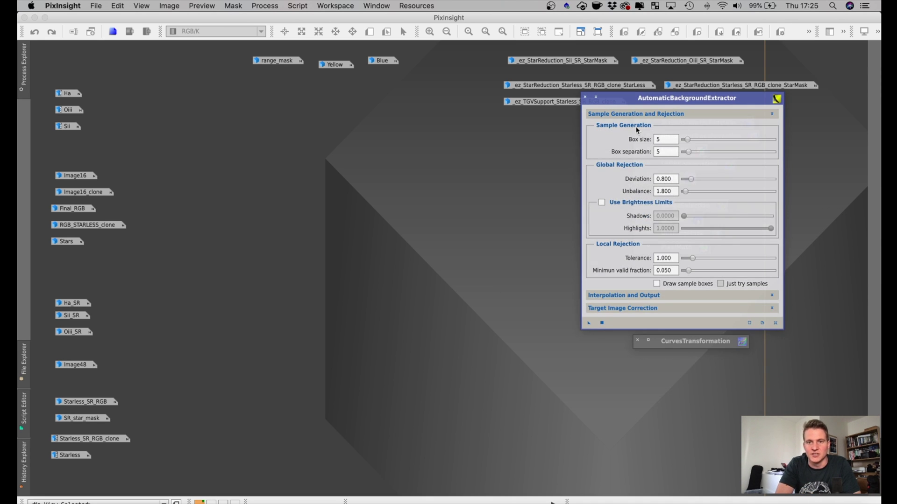
pyautogui.click(597, 99)
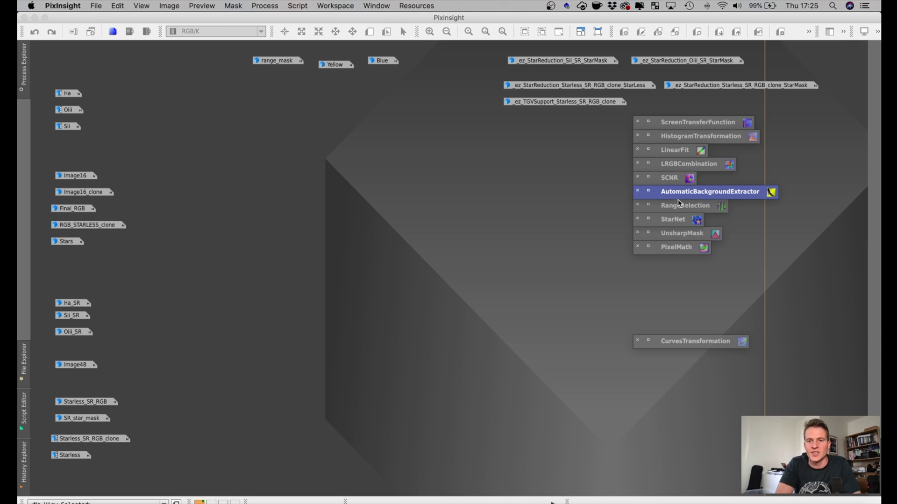
pyautogui.doubleClick(673, 219)
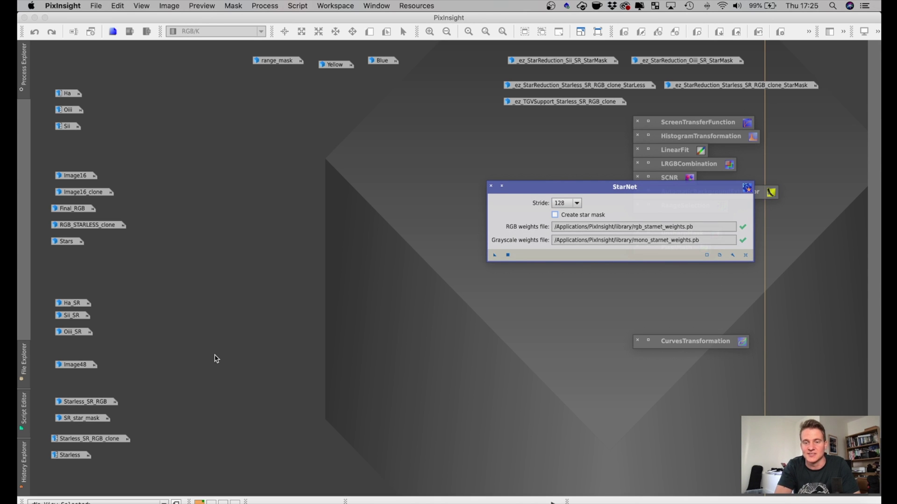
pyautogui.click(501, 187)
# - Display the saved RangeSelection limits and smoothness settings
pyautogui.doubleClick(679, 205)
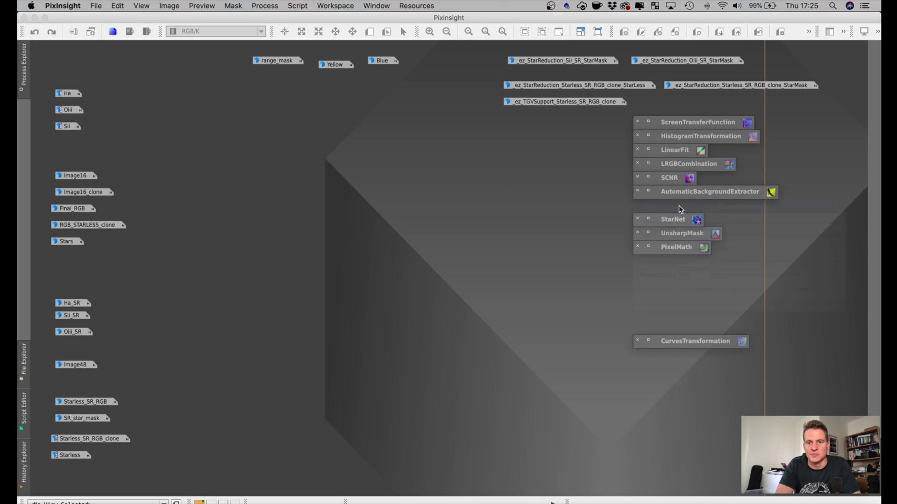
pyautogui.moveTo(645, 237); pyautogui.dragTo(547, 233)
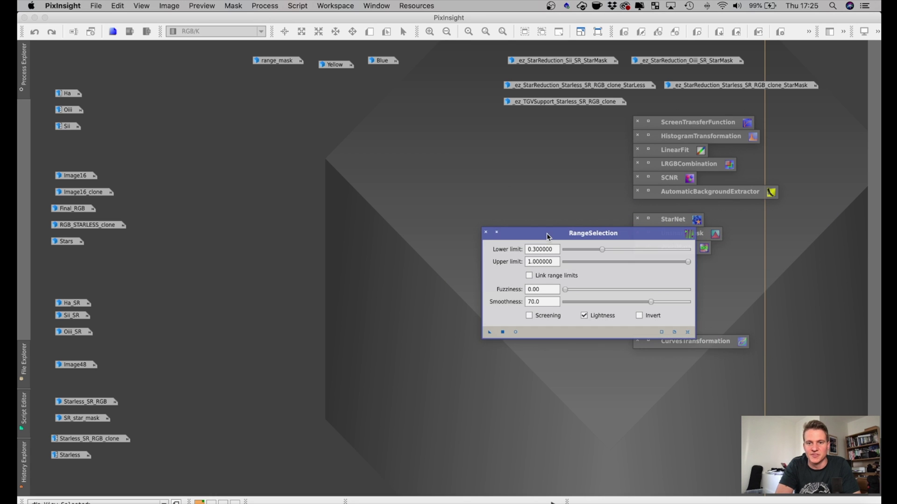
# - Put RangeSelection away and view the range_mask and Yellow images briefly
pyautogui.click(487, 232)
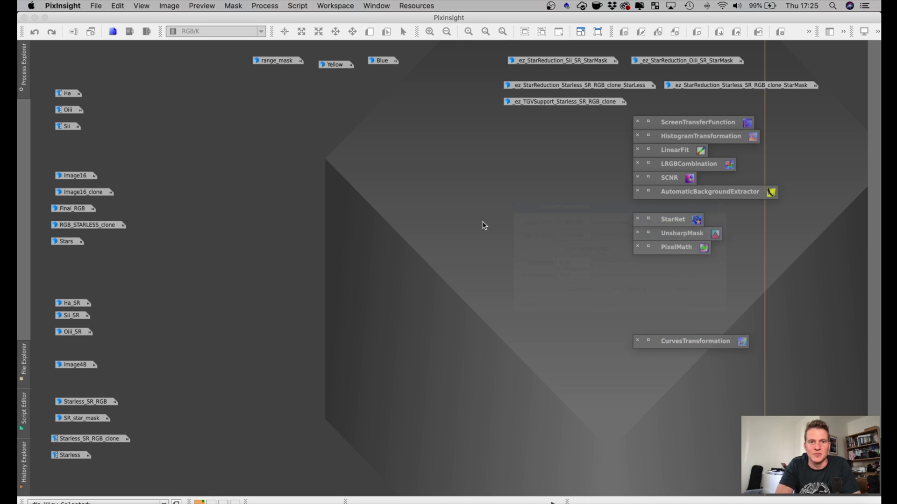
pyautogui.doubleClick(288, 61)
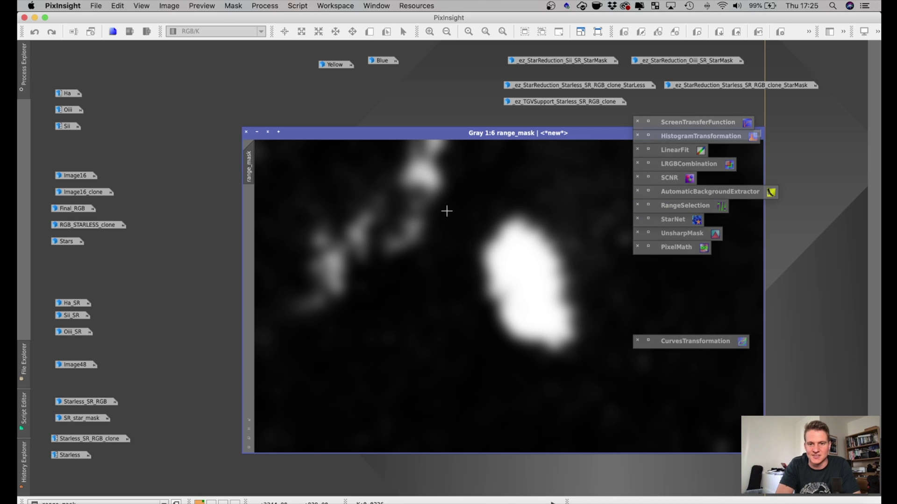
pyautogui.click(258, 132)
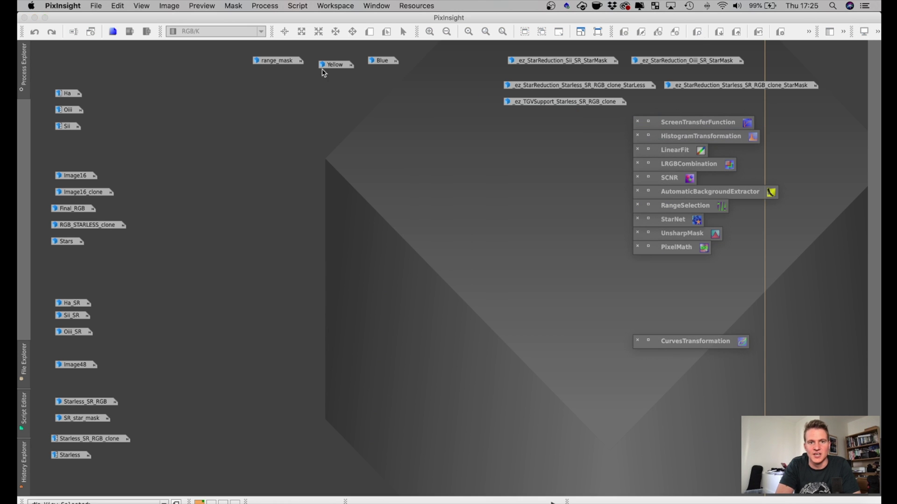
pyautogui.click(410, 219)
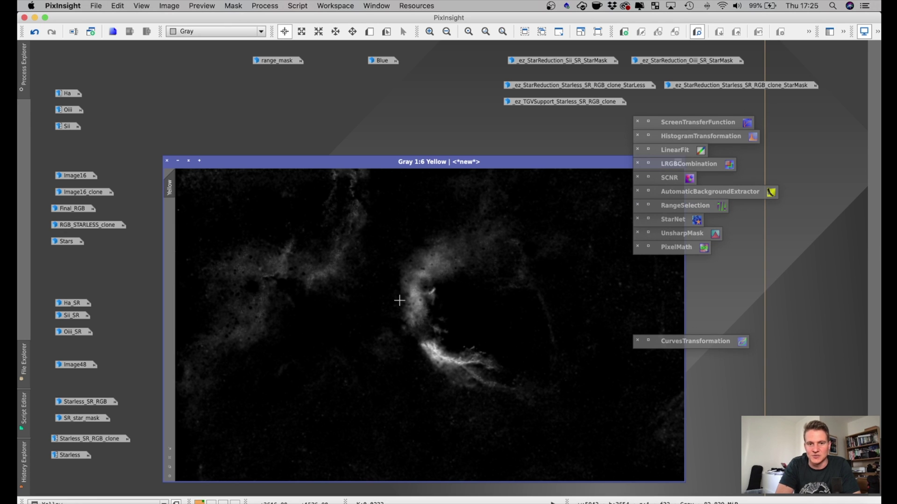
pyautogui.click(178, 161)
pyautogui.moveTo(382, 61)
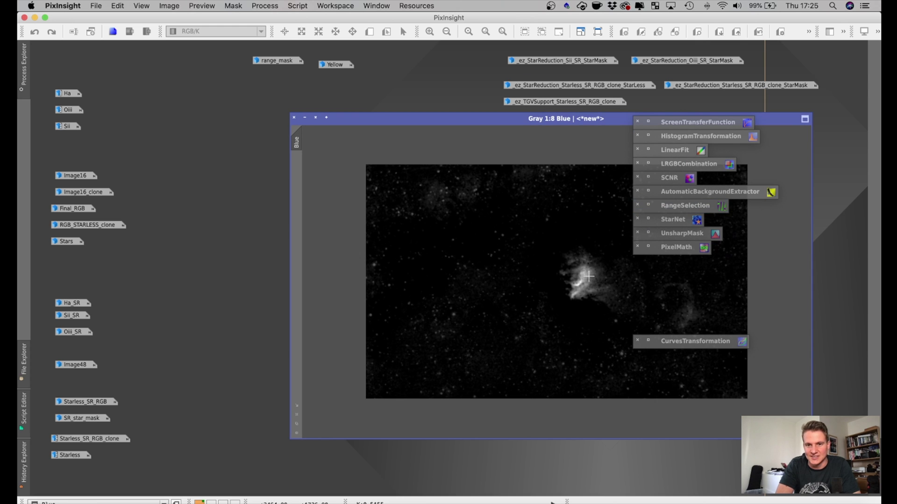
# - View the Blue image, iconize it, and display the saved CurvesTransformation curve
pyautogui.click(400, 144)
pyautogui.moveTo(423, 126); pyautogui.dragTo(257, 123)
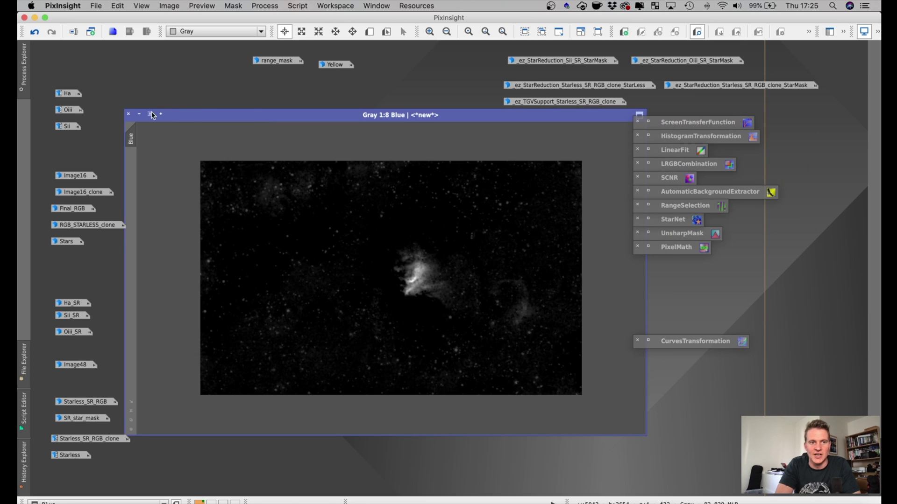
pyautogui.click(140, 118)
pyautogui.doubleClick(690, 341)
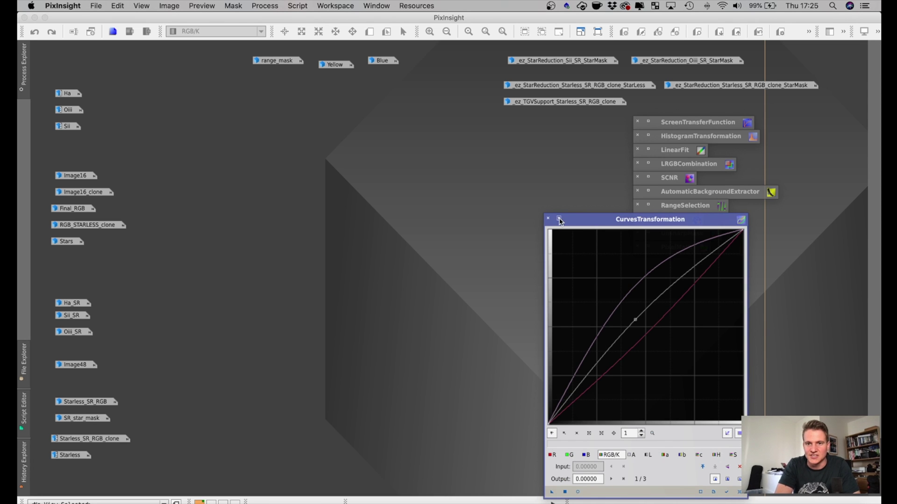
# - Show the PixelMath expression adding the star mask to the starless clone, then close it
pyautogui.click(559, 219)
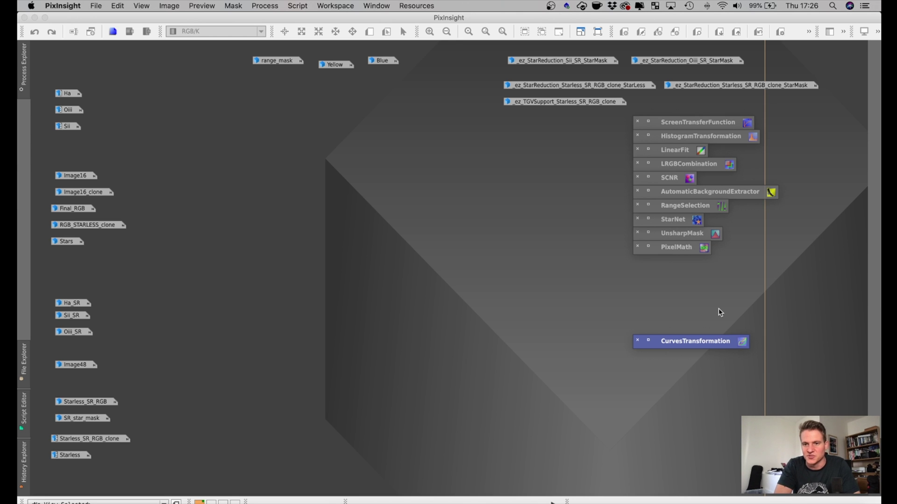
pyautogui.doubleClick(677, 246)
pyautogui.moveTo(527, 237); pyautogui.dragTo(466, 186)
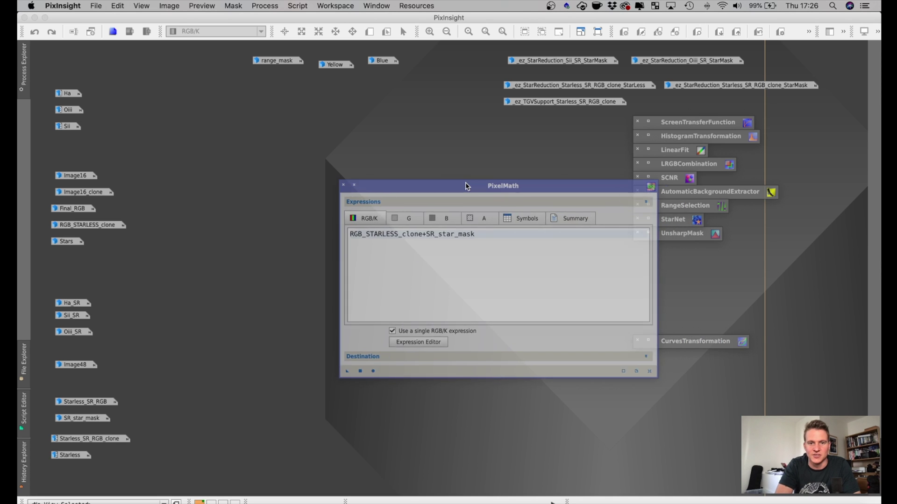
pyautogui.click(355, 185)
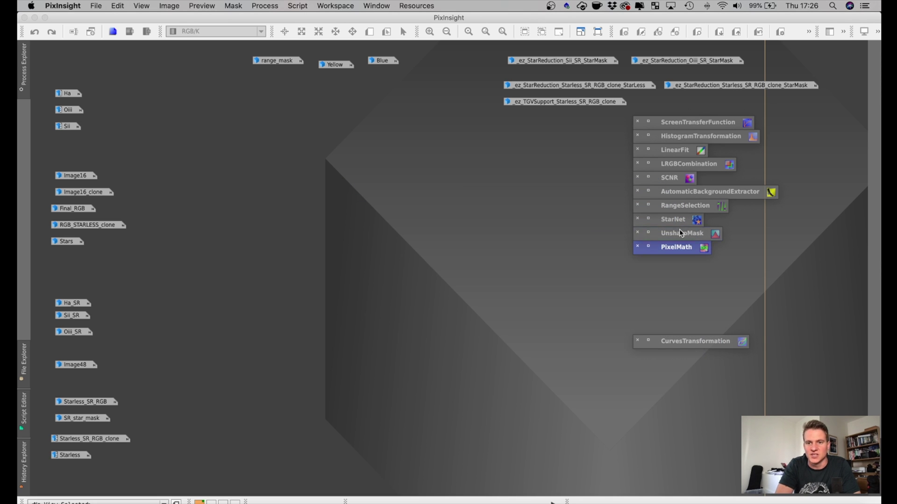
# - Display the saved UnsharpMask settings positioned for a clear view
pyautogui.doubleClick(679, 229)
pyautogui.moveTo(718, 240); pyautogui.dragTo(404, 197)
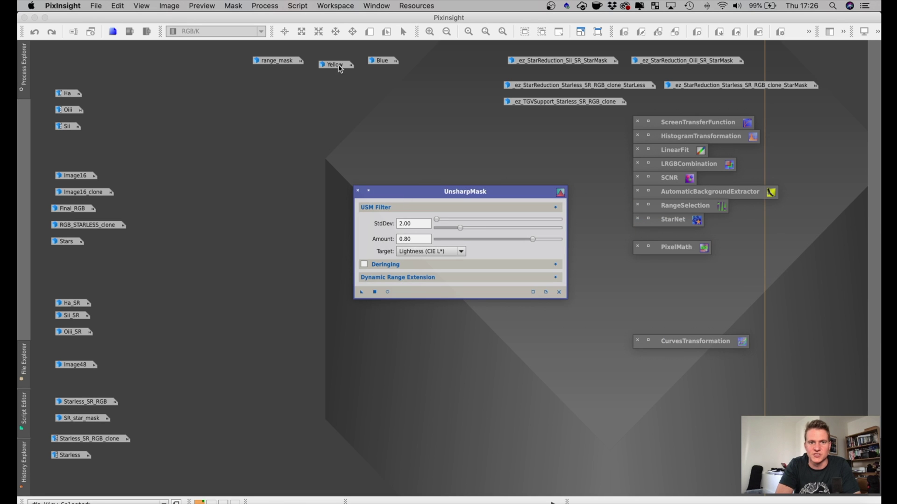
pyautogui.moveTo(336, 65)
pyautogui.mouseDown()
pyautogui.moveTo(377, 64)
pyautogui.moveTo(336, 65)
pyautogui.mouseUp()
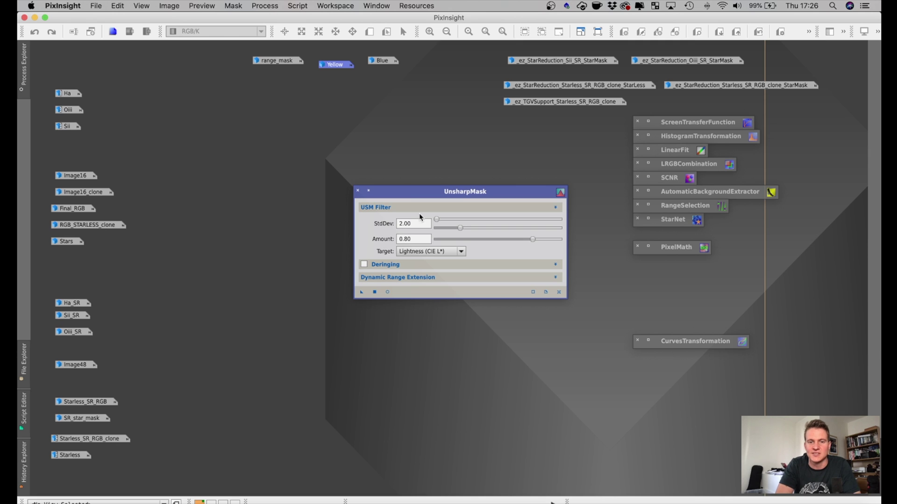